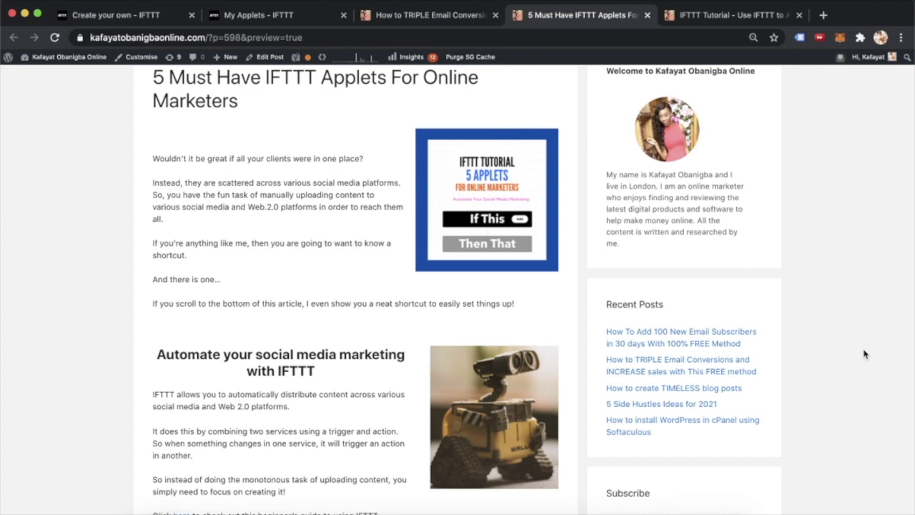
- Look at the IFTTT applet creation page, then review the IFTTT tutorial article up to its "What is IFTTT" section
click(115, 20)
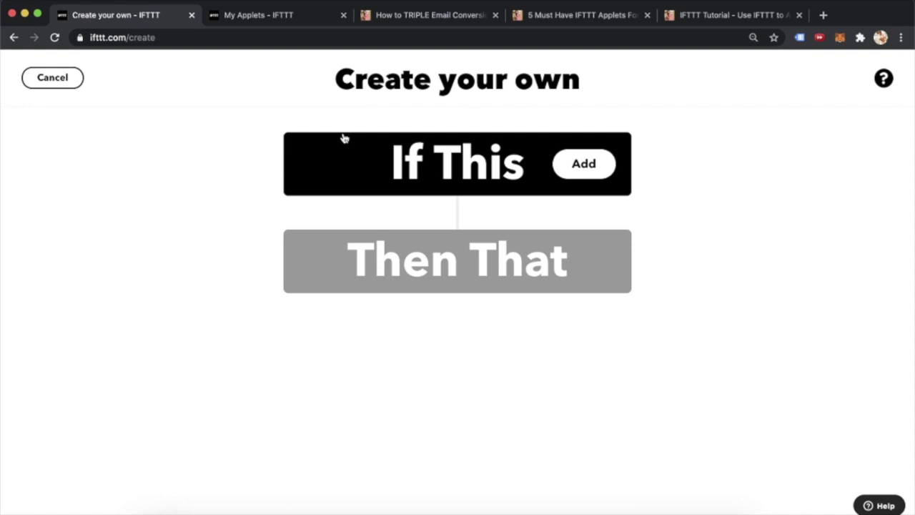
click(737, 23)
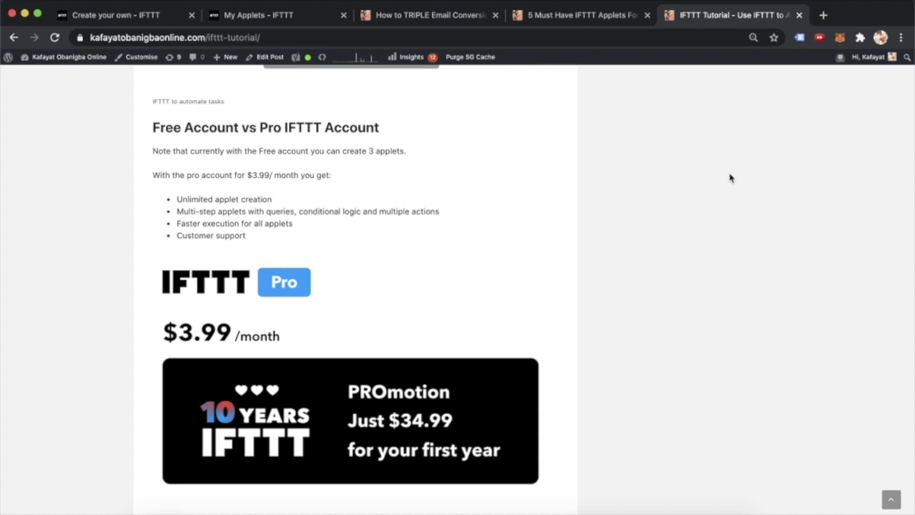
scroll(730, 178, up, 6)
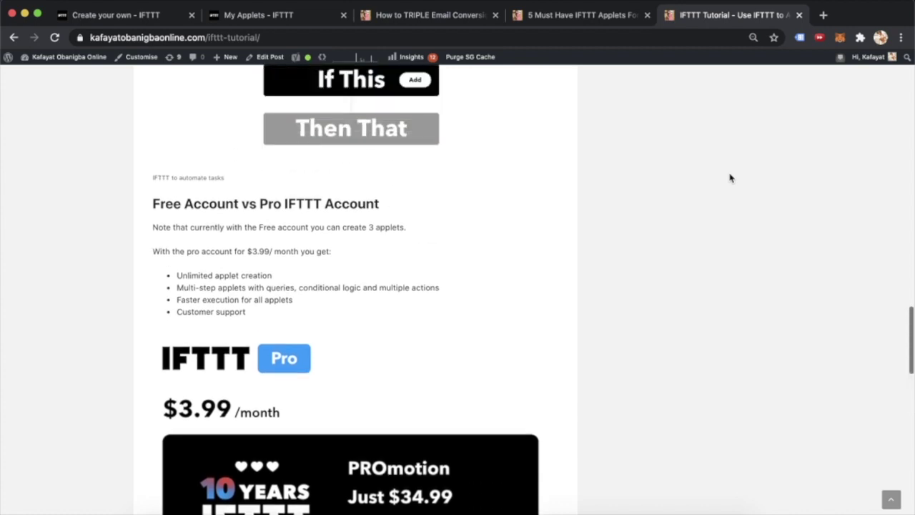
scroll(730, 178, up, 8)
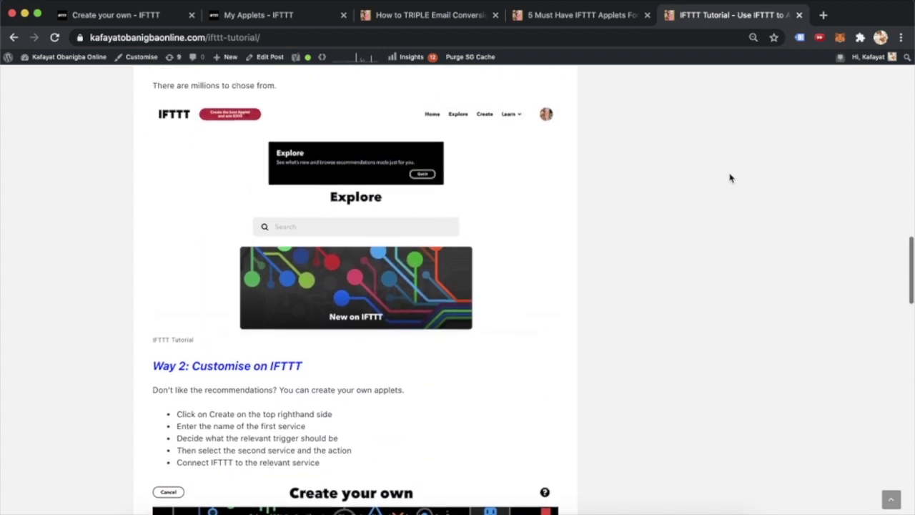
scroll(730, 178, up, 4)
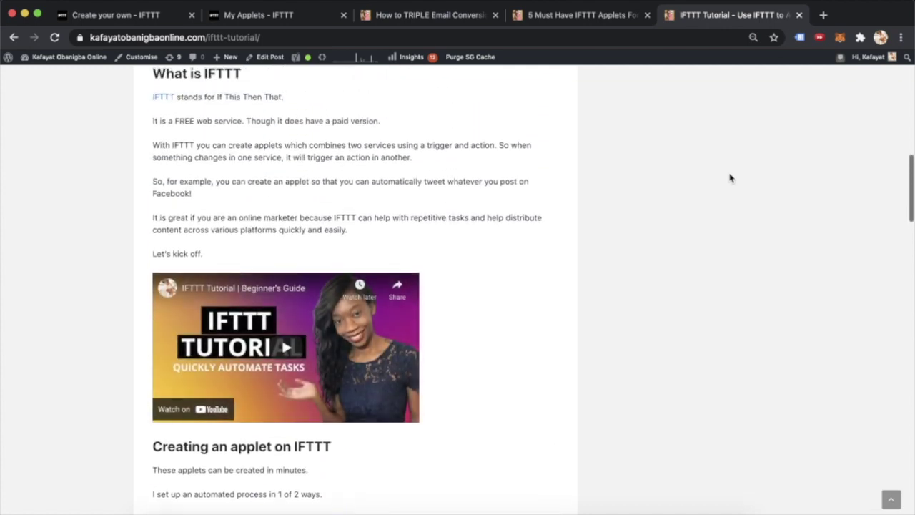
scroll(730, 178, down, 3)
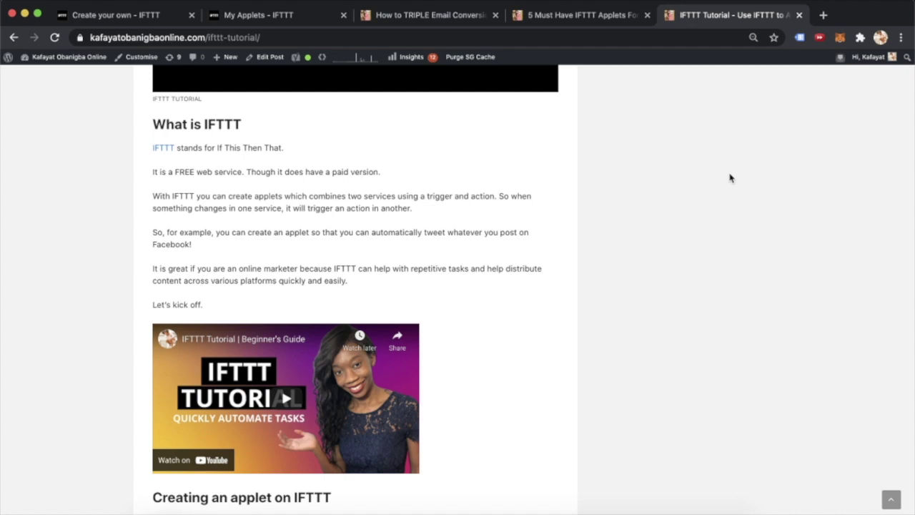
- Read the "5 Must Have IFTTT Applets For Online Marketers" article down to its top 5 applets section
click(596, 20)
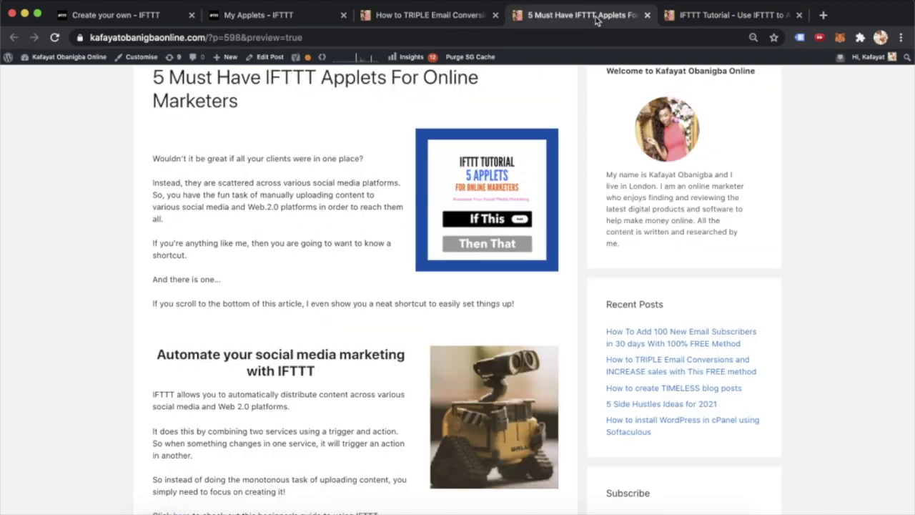
key(Down)
key(Down)
key(Down)
key(Down)
key(Down)
key(Down)
key(Down)
key(Down)
key(Down)
key(Down)
key(Down)
key(Down)
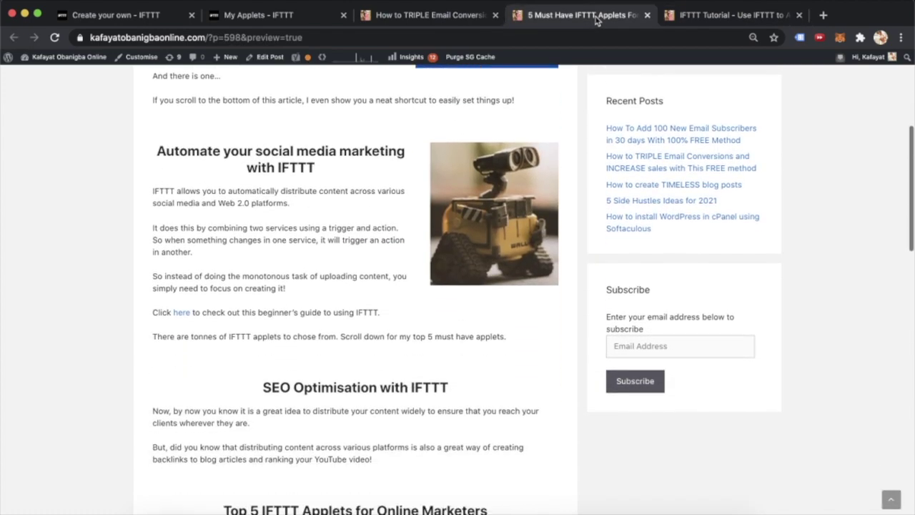
key(Down)
key(Down)
key(Down)
key(Down)
key(Down)
key(Down)
key(Down)
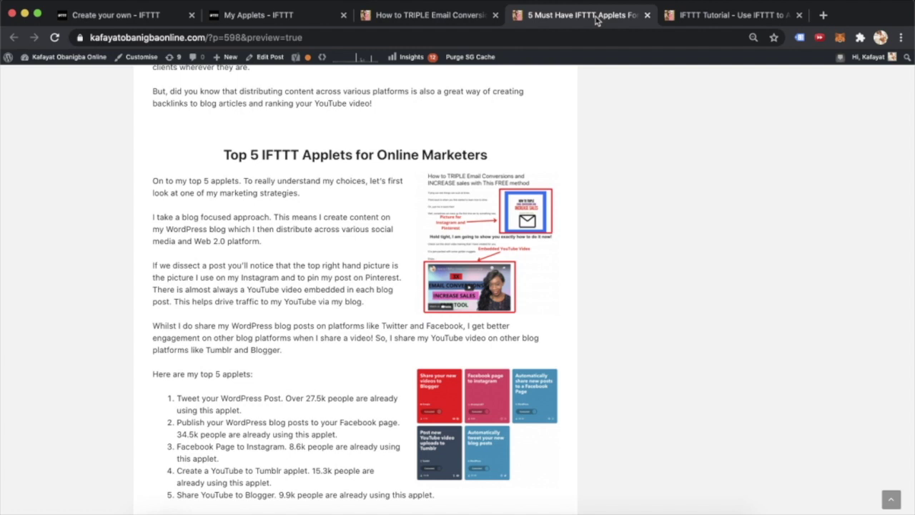
- Examine the picture and the embedded YouTube video in the "How to TRIPLE Email Conversions" blog post
click(418, 20)
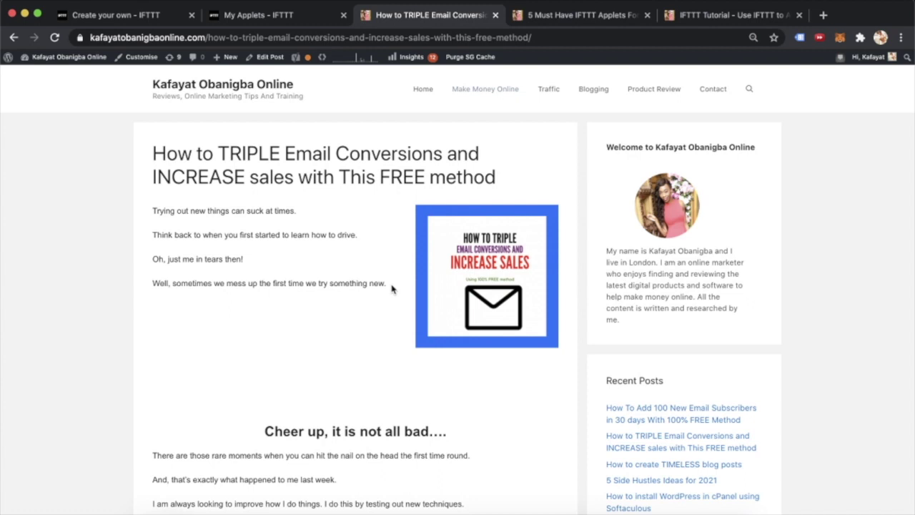
scroll(391, 288, down, 20)
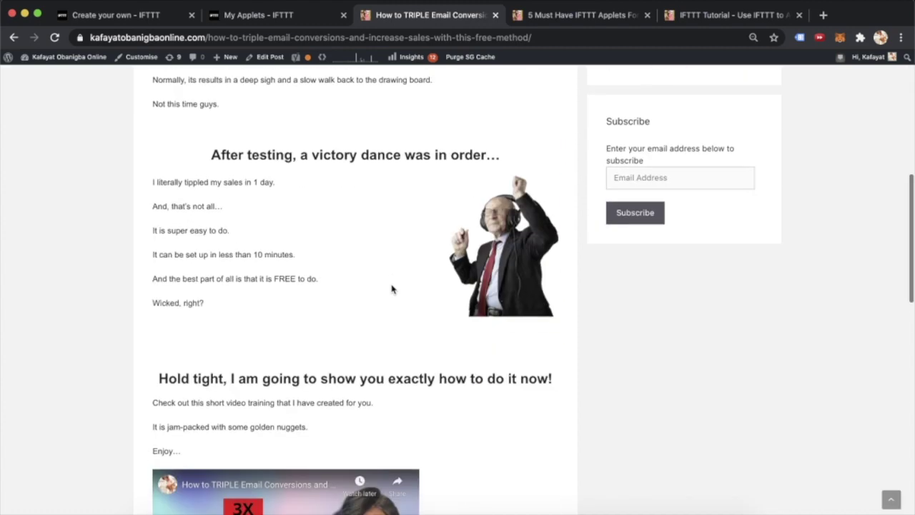
scroll(391, 288, up, 3)
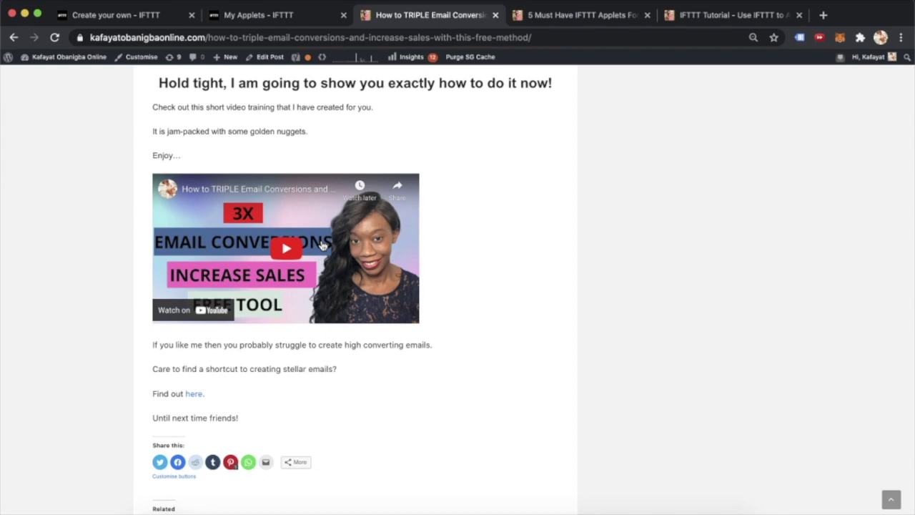
scroll(322, 245, up, 12)
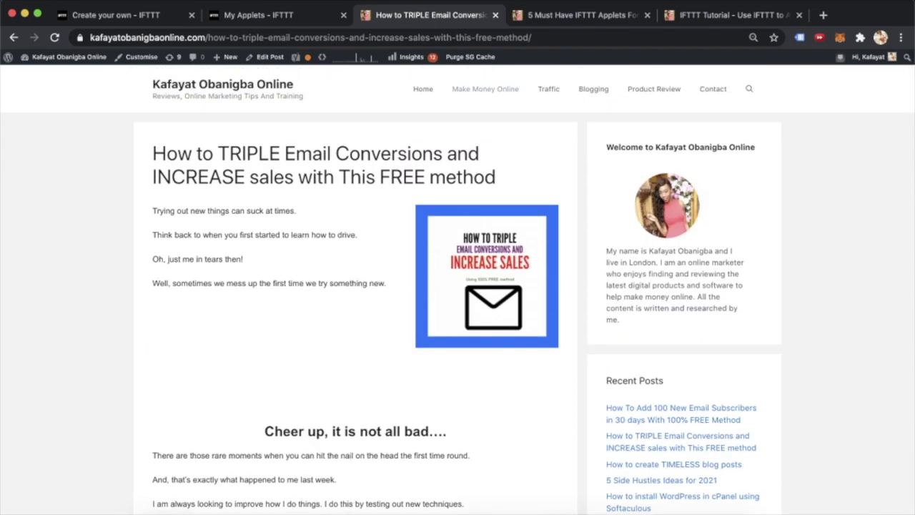
- Return to the must-have applets article and review its numbered list of top 5 applets
click(593, 18)
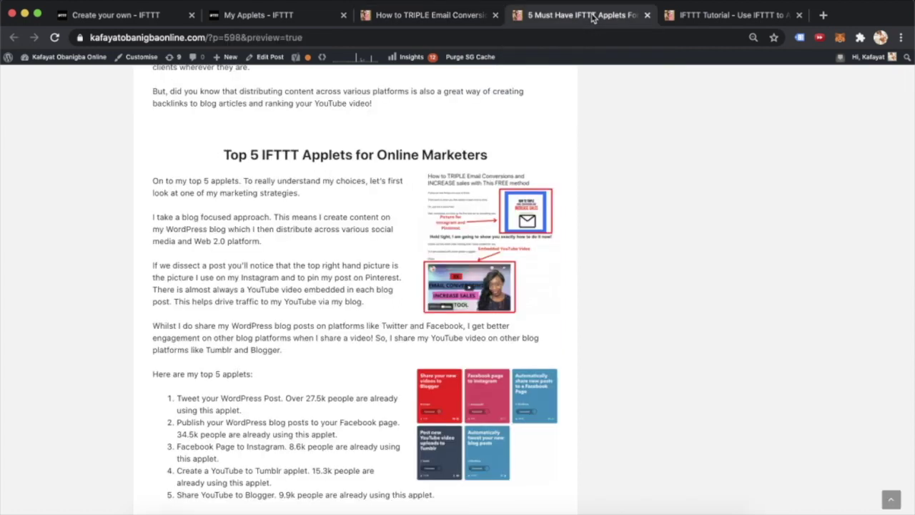
key(Down)
key(Down)
key(Down)
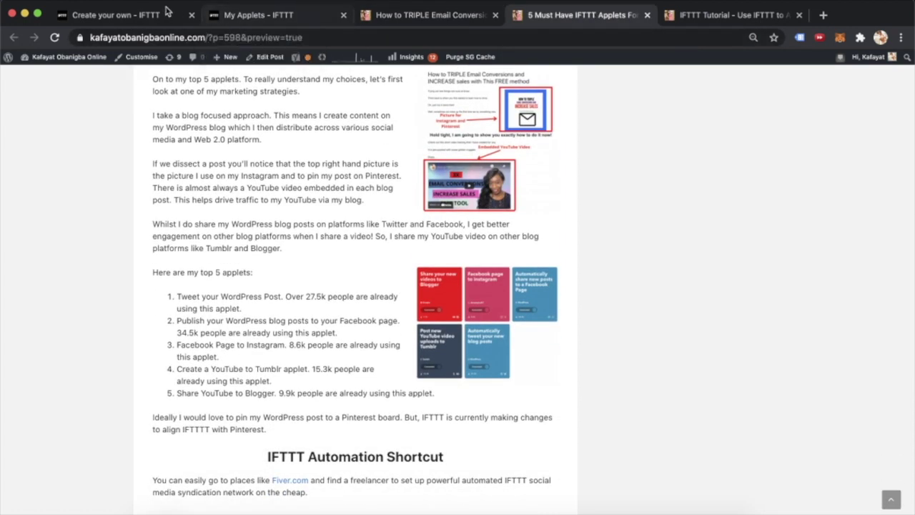
- Examine the connected applets on IFTTT's My Applets page and compare them with the article's top 5 list
click(236, 16)
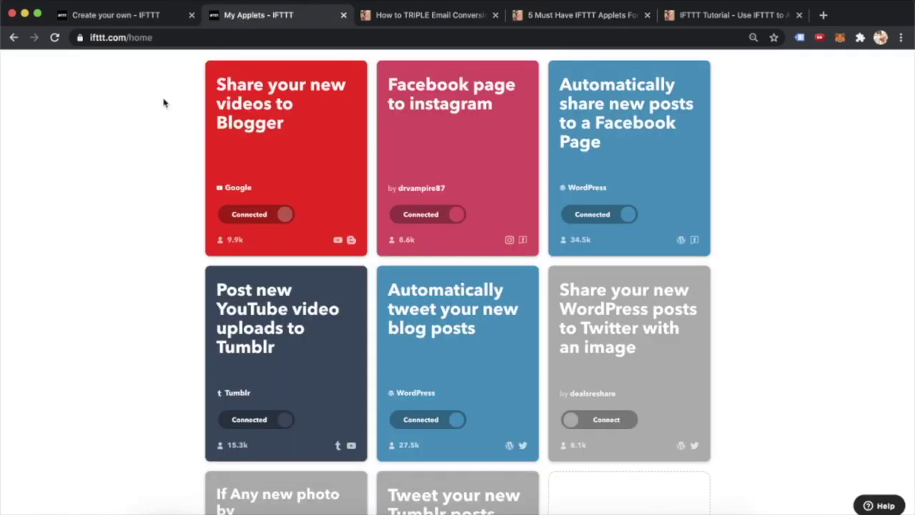
scroll(111, 153, up, 5)
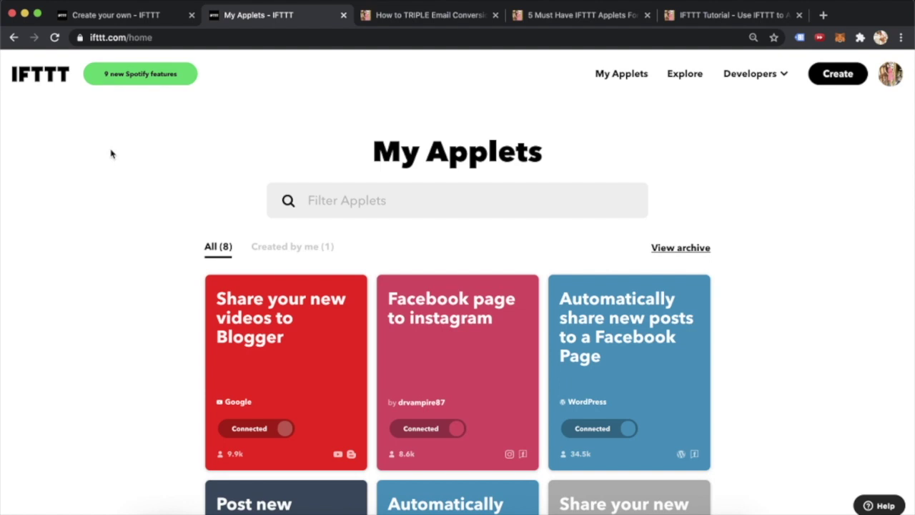
scroll(111, 153, down, 3)
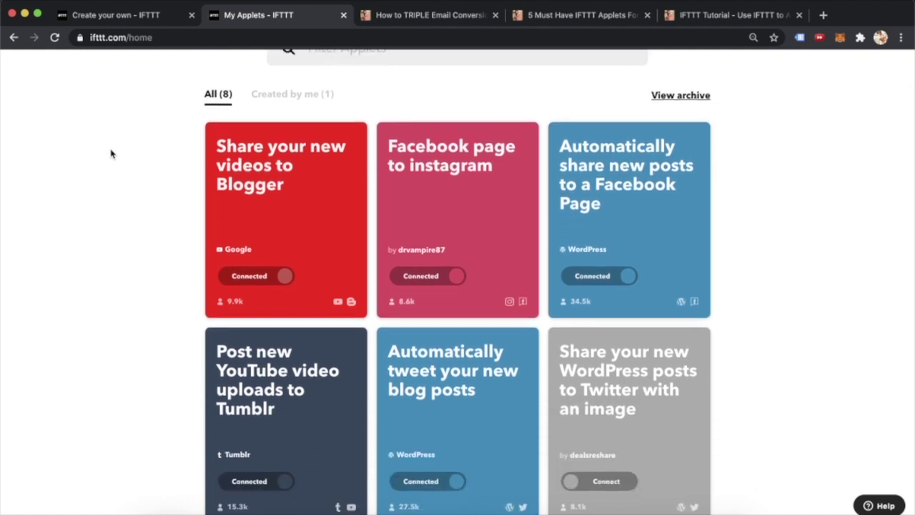
click(563, 17)
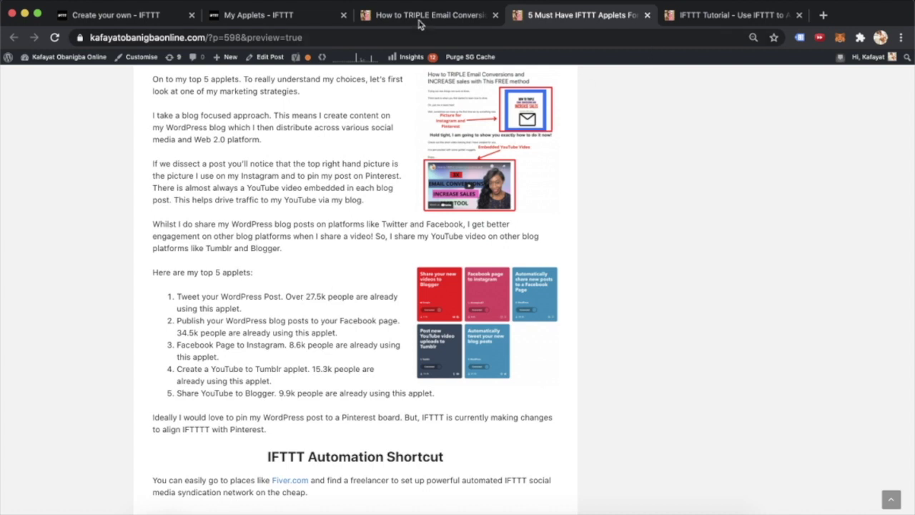
click(249, 18)
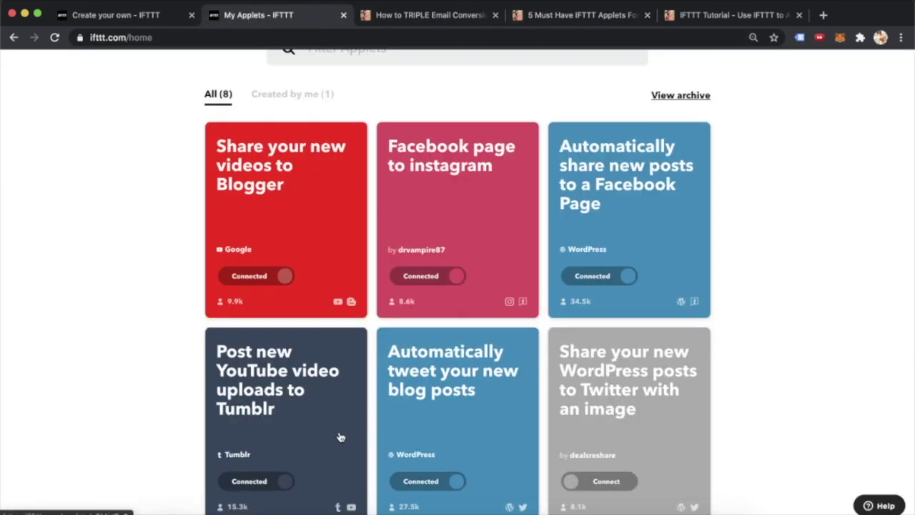
scroll(429, 441, down, 2)
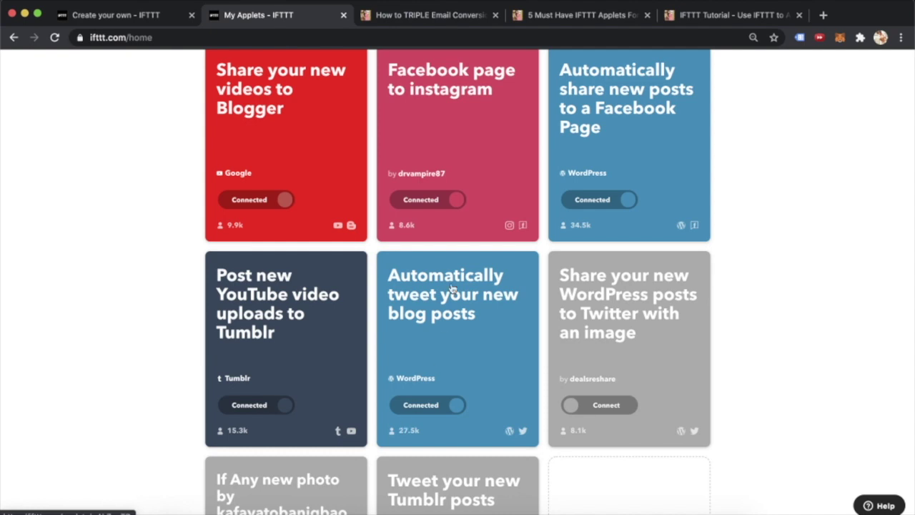
- Read the IFTTT Automation Shortcut section of the must-have applets article
click(723, 17)
click(572, 22)
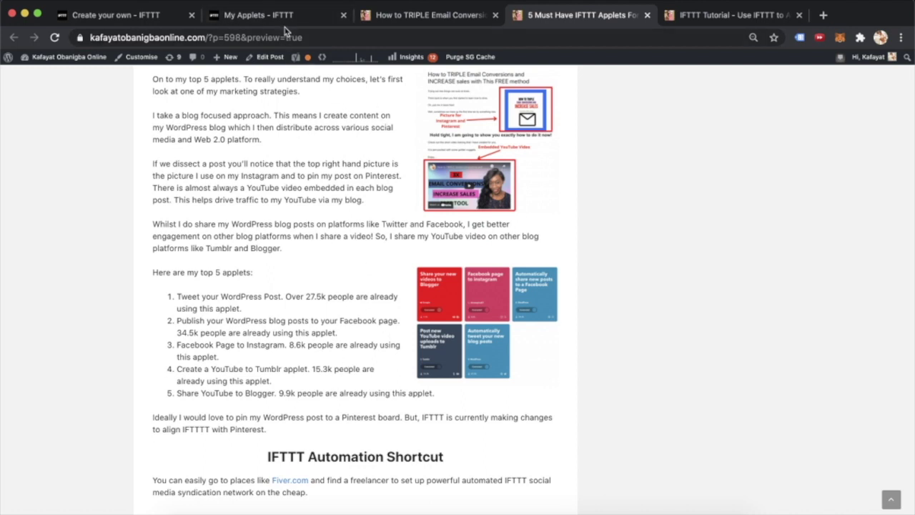
scroll(373, 451, down, 3)
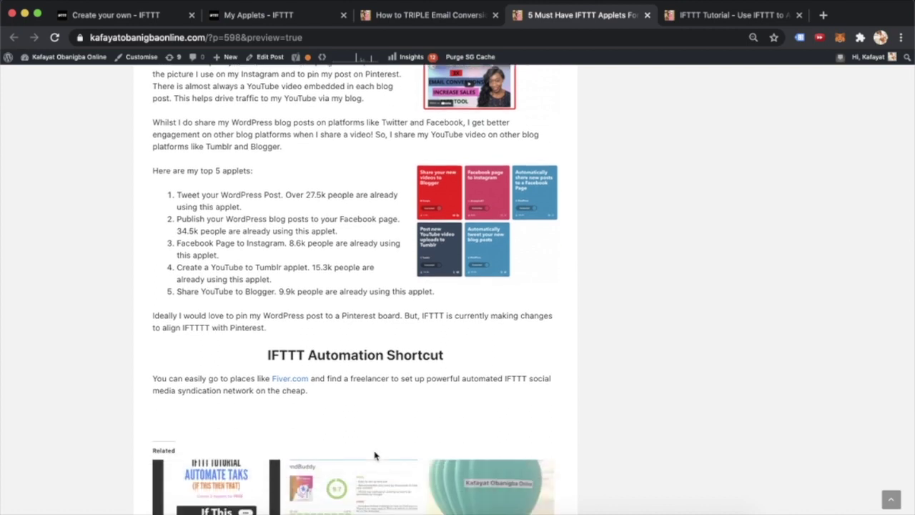
- Search IFTTT's Explore page for "TWEE" and open the "Automatically tweet your new blog posts" applet
click(259, 15)
scroll(818, 209, up, 5)
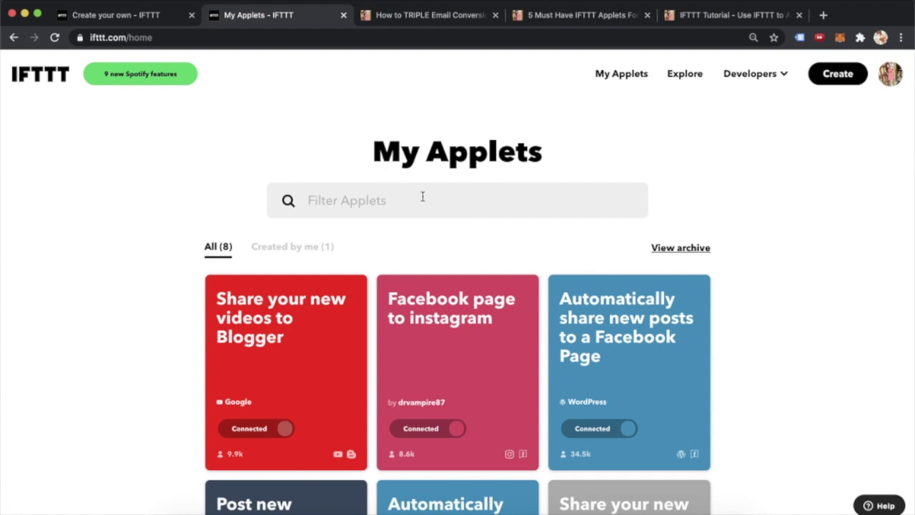
click(685, 74)
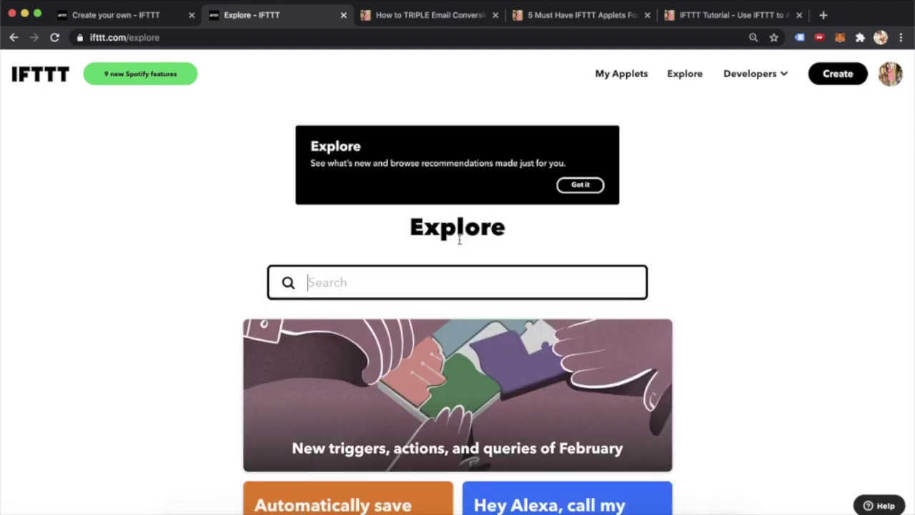
text(TWEE)
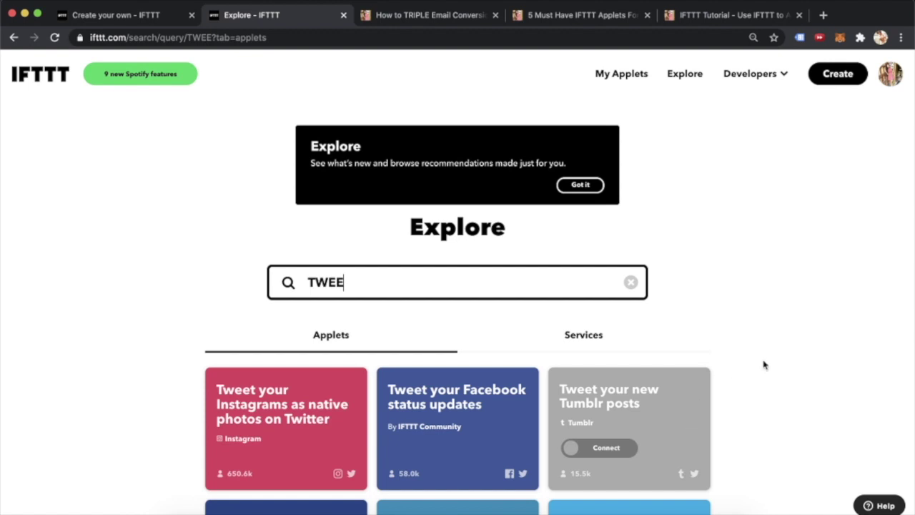
scroll(796, 340, down, 5)
scroll(796, 340, down, 1)
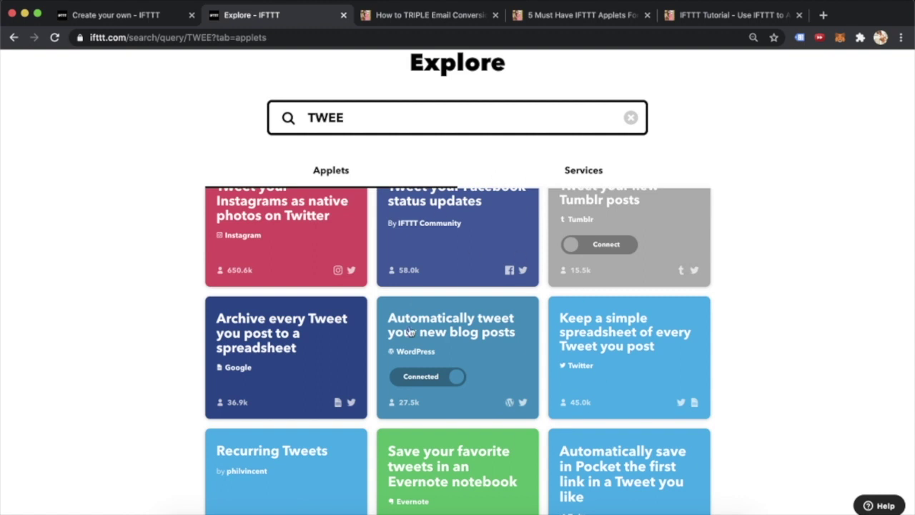
click(486, 365)
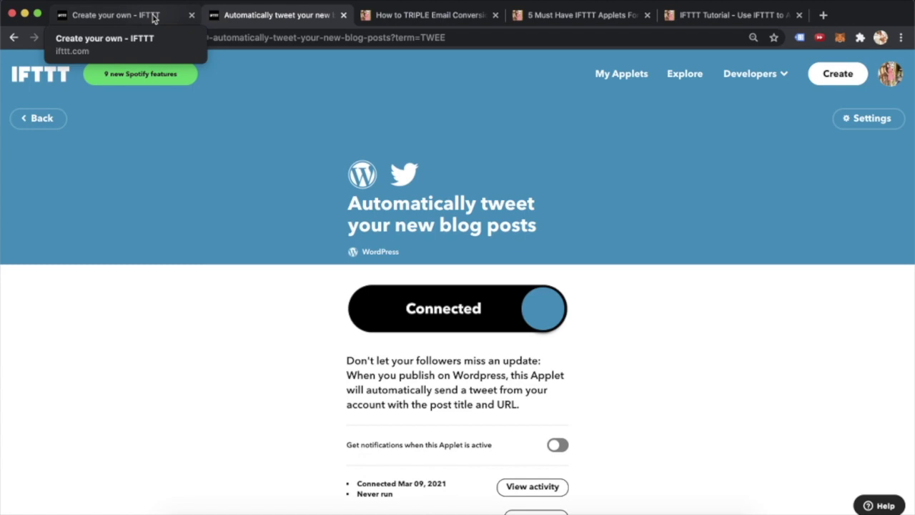
- Go back through the blog posts and open the Fiverr site linked in the article's IFTTT Automation Shortcut section
click(433, 16)
click(577, 16)
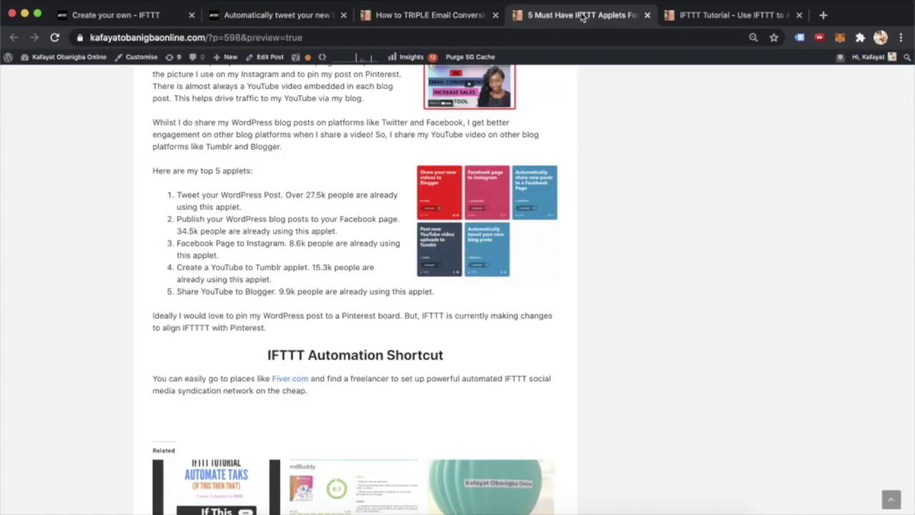
click(431, 20)
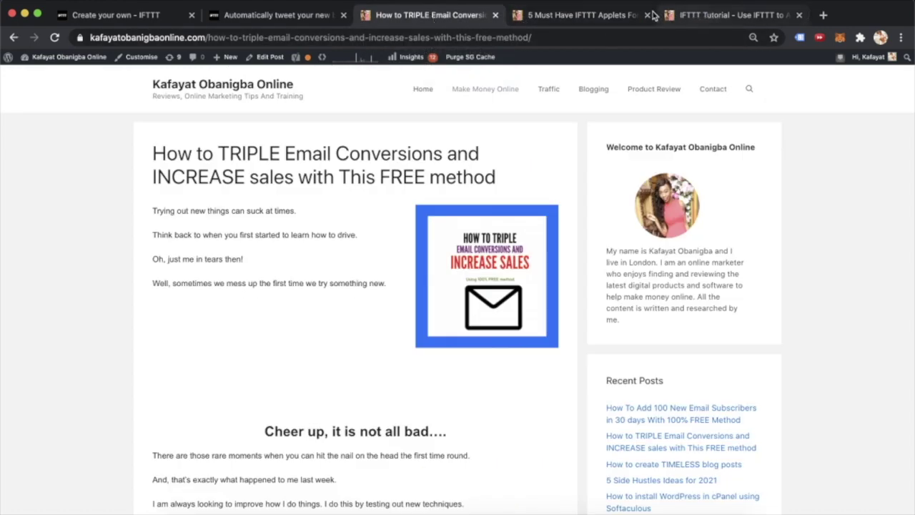
click(581, 17)
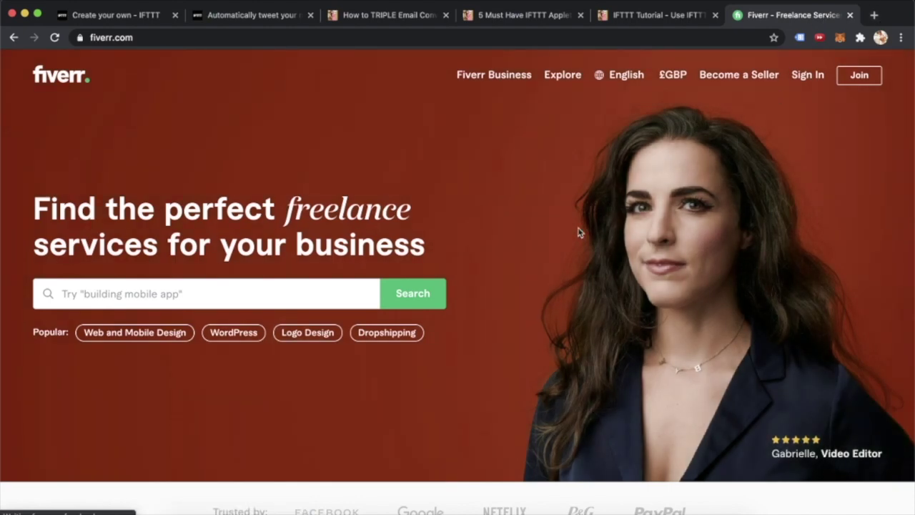
- Search Fiverr for "IFTTT" and browse the freelancer services offered with their starting prices
click(287, 290)
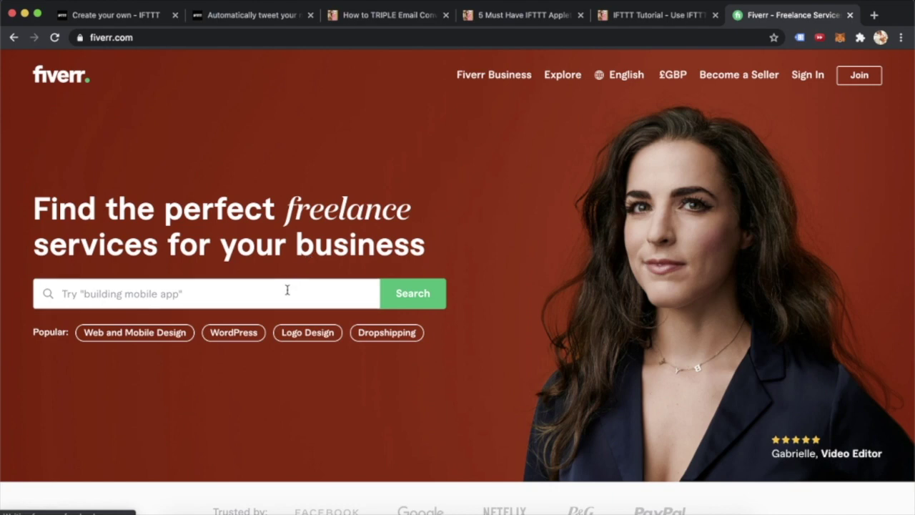
text(IFTTT)
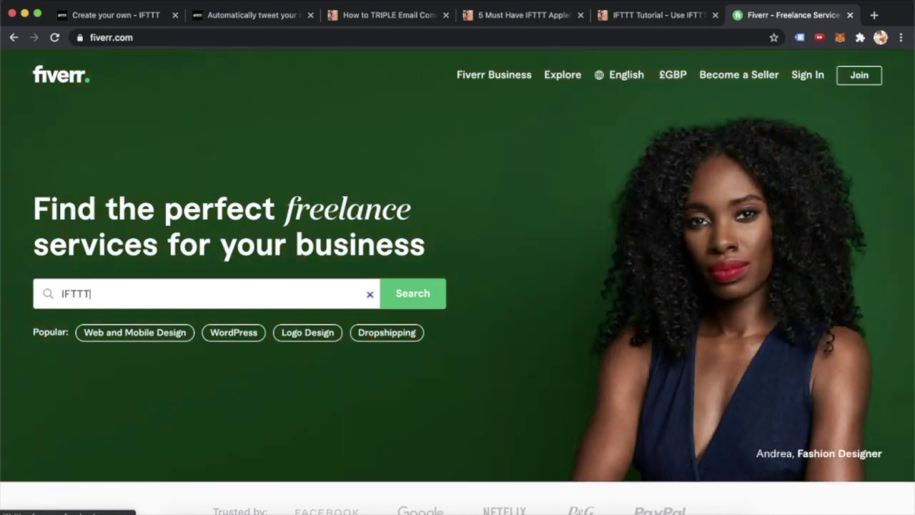
key(Return)
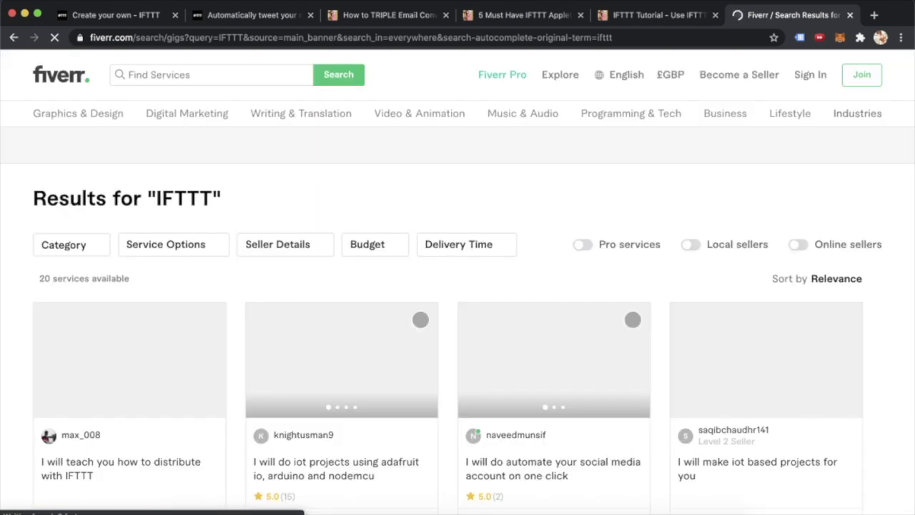
scroll(458, 286, down, 1)
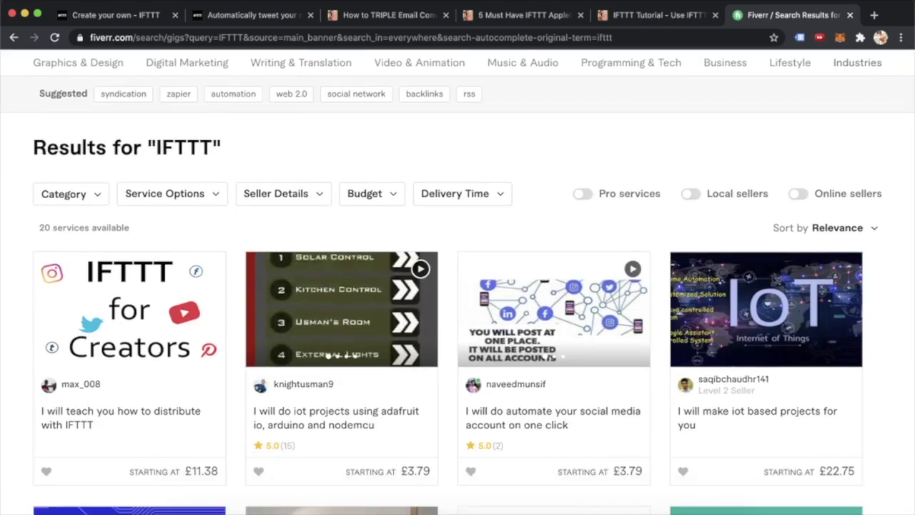
scroll(457, 286, down, 2)
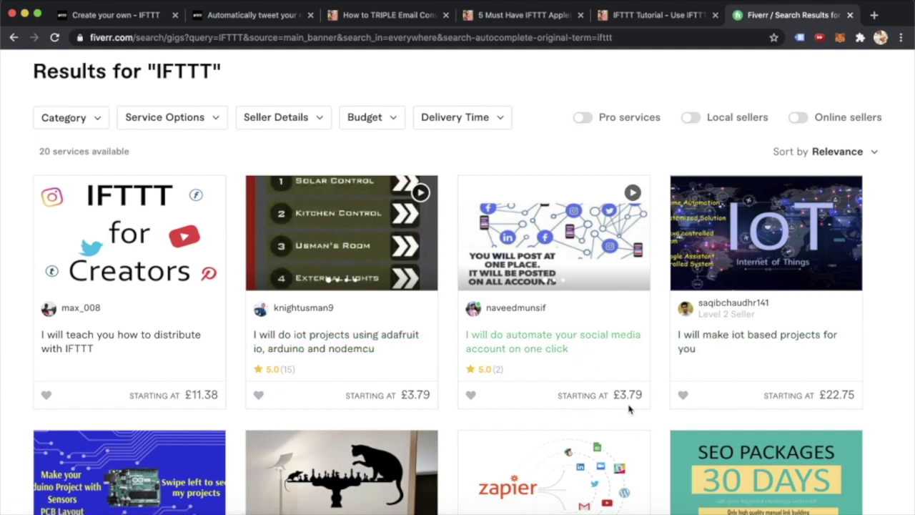
scroll(629, 409, down, 2)
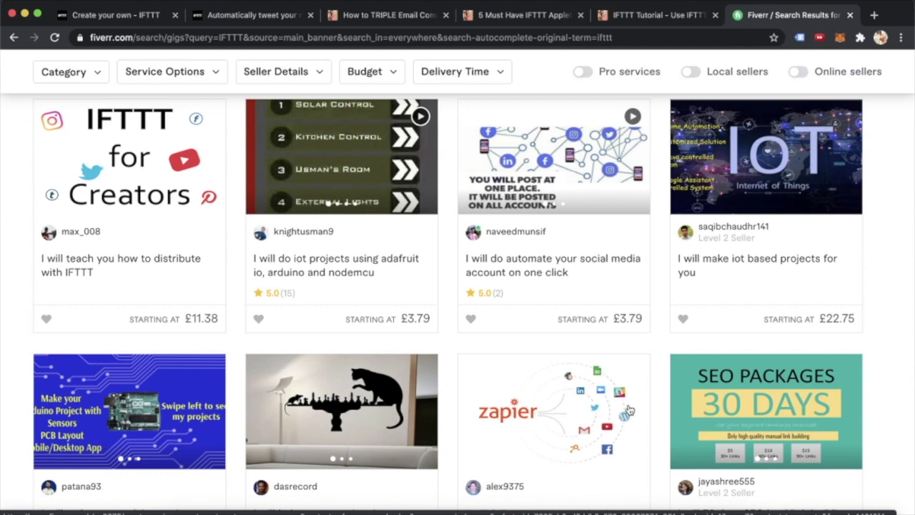
scroll(630, 409, down, 5)
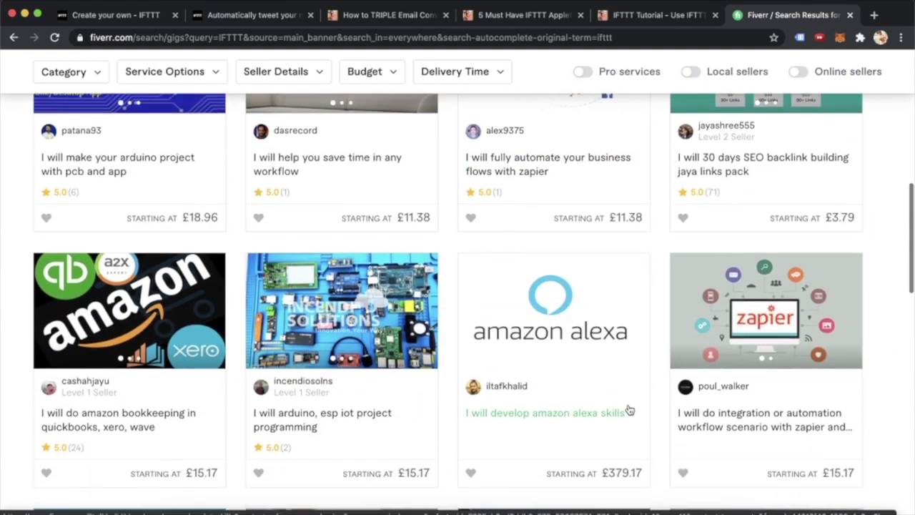